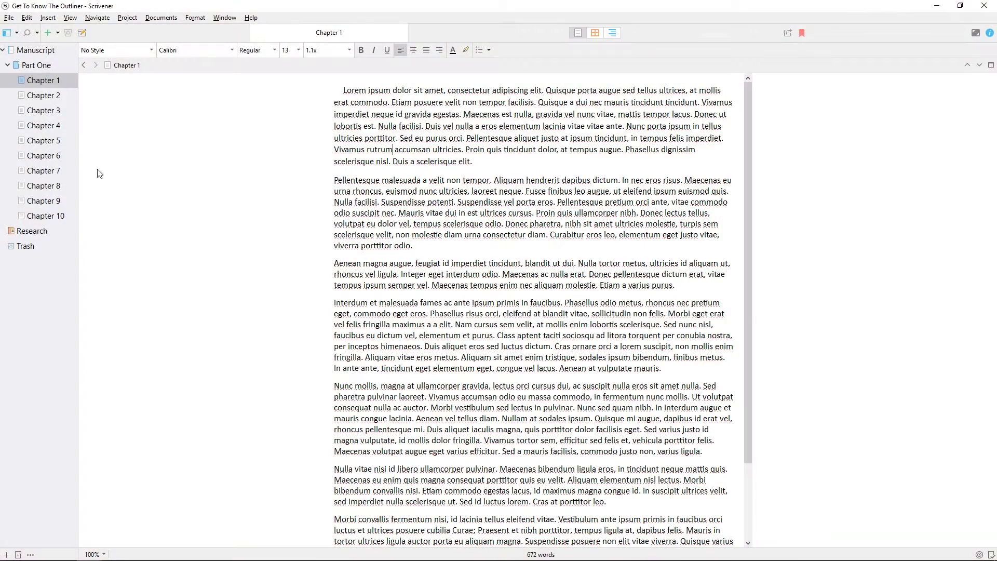
Show Part One's ten chapters as corkboard index cards, each with its synopsis
click(41, 76)
click(39, 66)
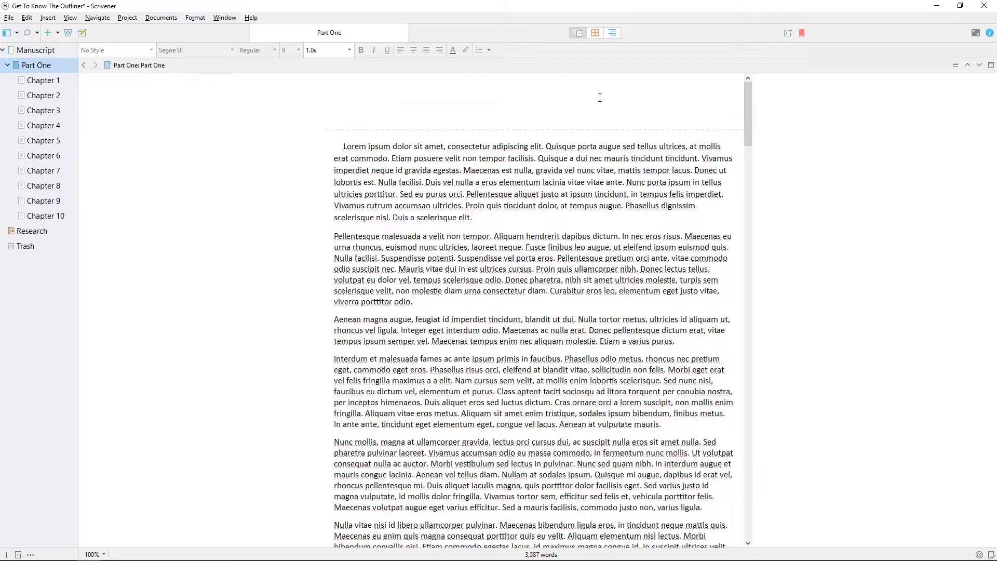
click(597, 36)
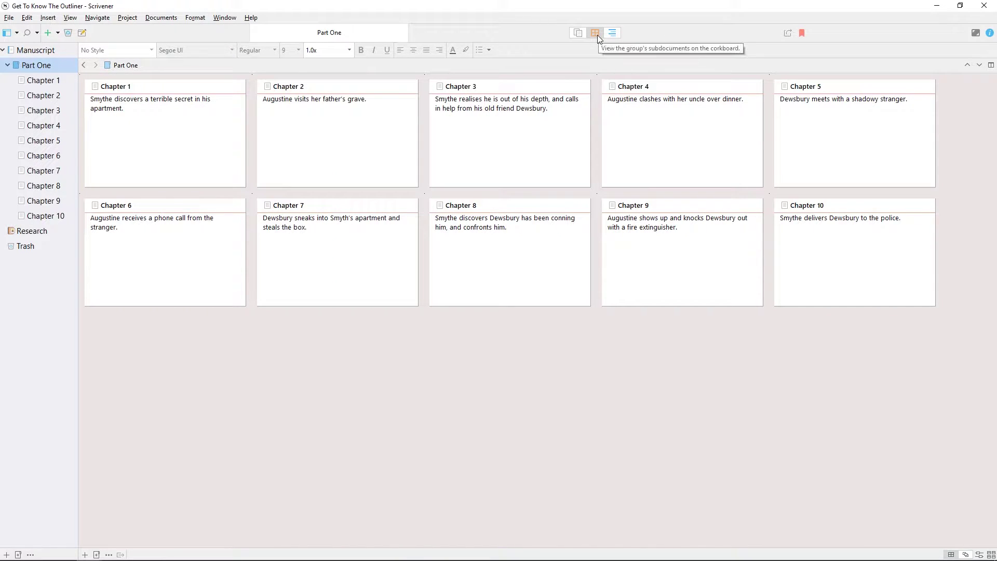
Switch Part One to the outliner with synopsis, Label, Status and Section Type columns, nothing selected
click(616, 36)
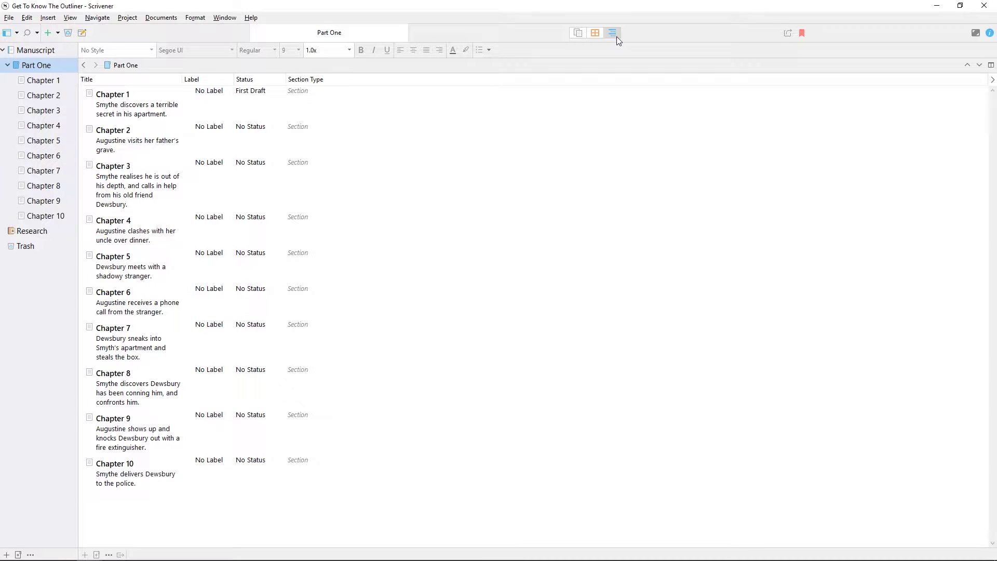
drag(515, 475, 516, 491)
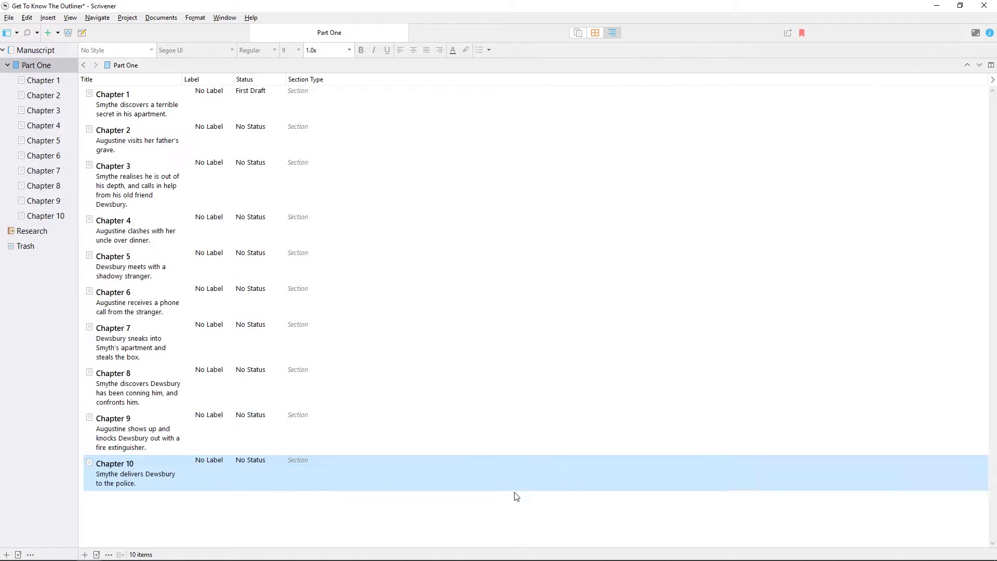
click(456, 528)
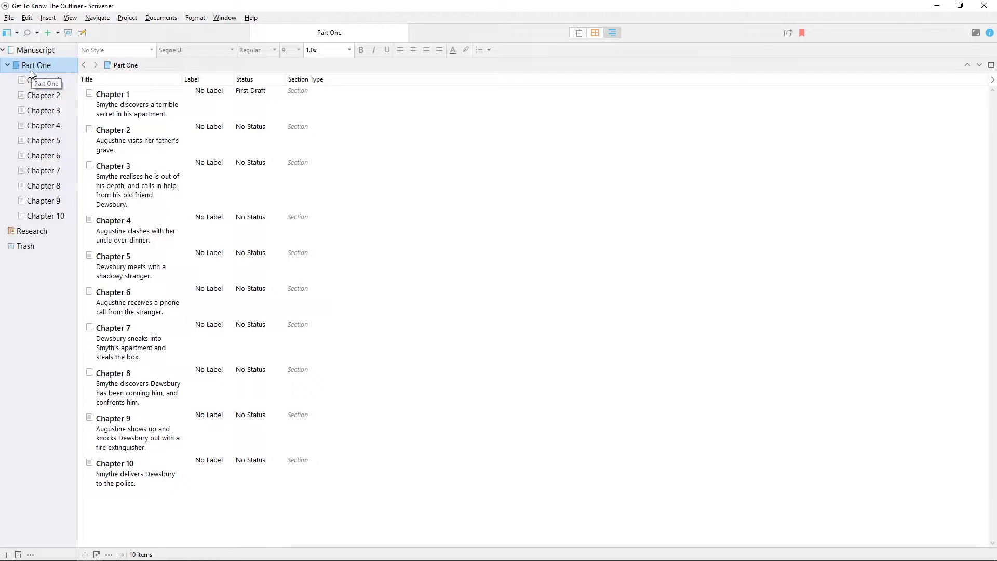
Outline a multi-selection of Chapters 1, 4, 7, 5 and 10 together
click(54, 84)
ctrl+click(52, 126)
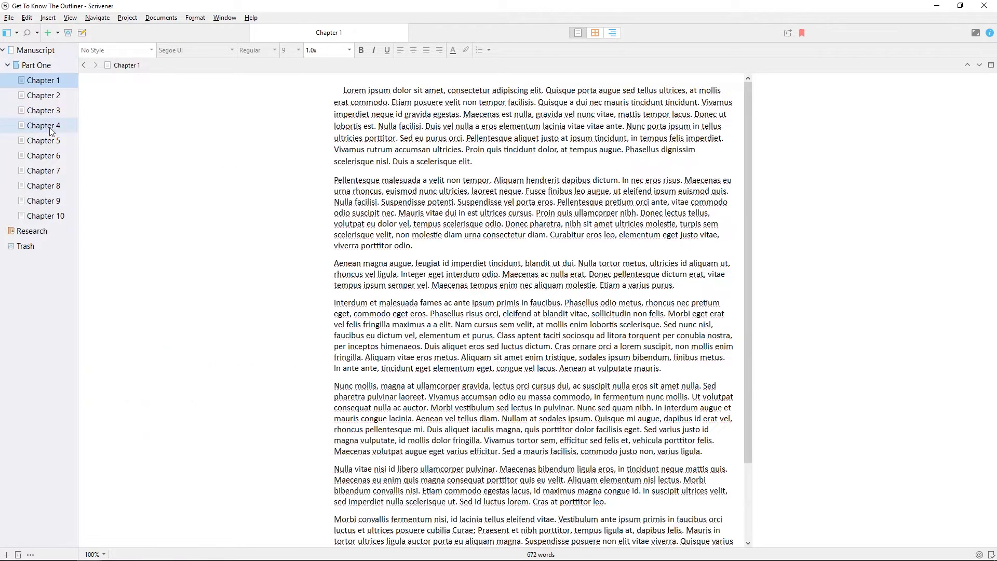
ctrl+click(56, 171)
ctrl+click(58, 144)
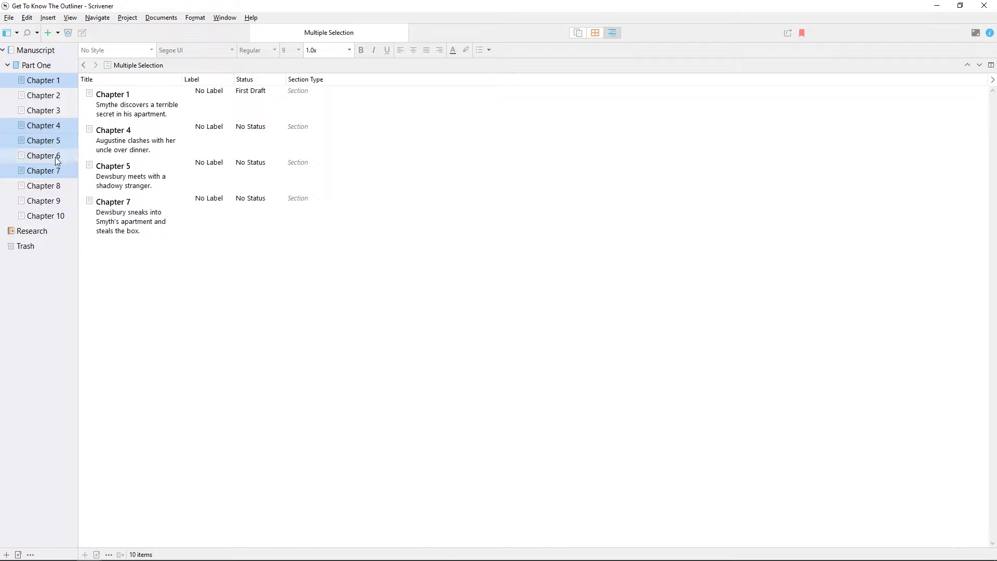
ctrl+click(62, 214)
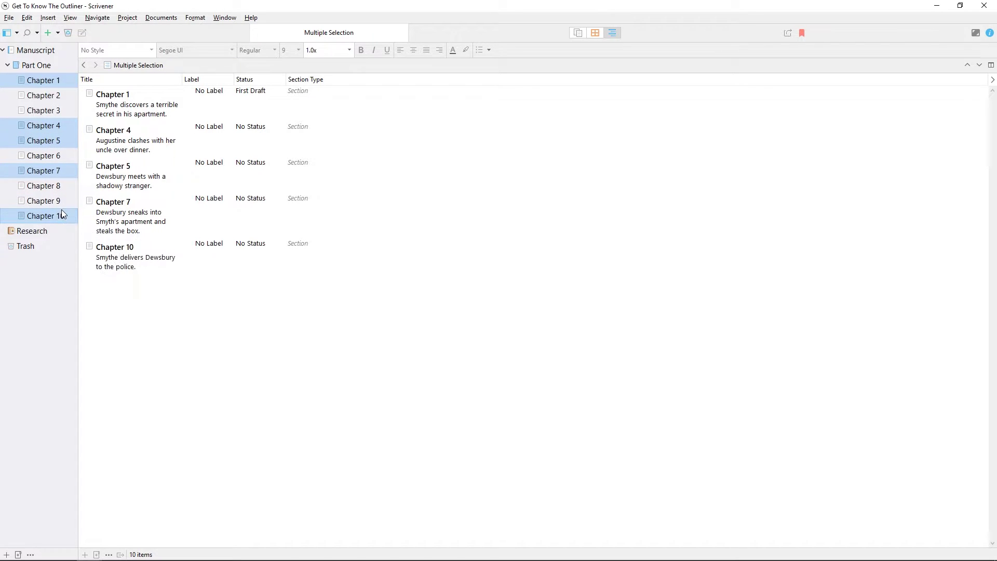
Outline the whole Manuscript, collapsing and re-expanding Part One's ten chapters
click(42, 67)
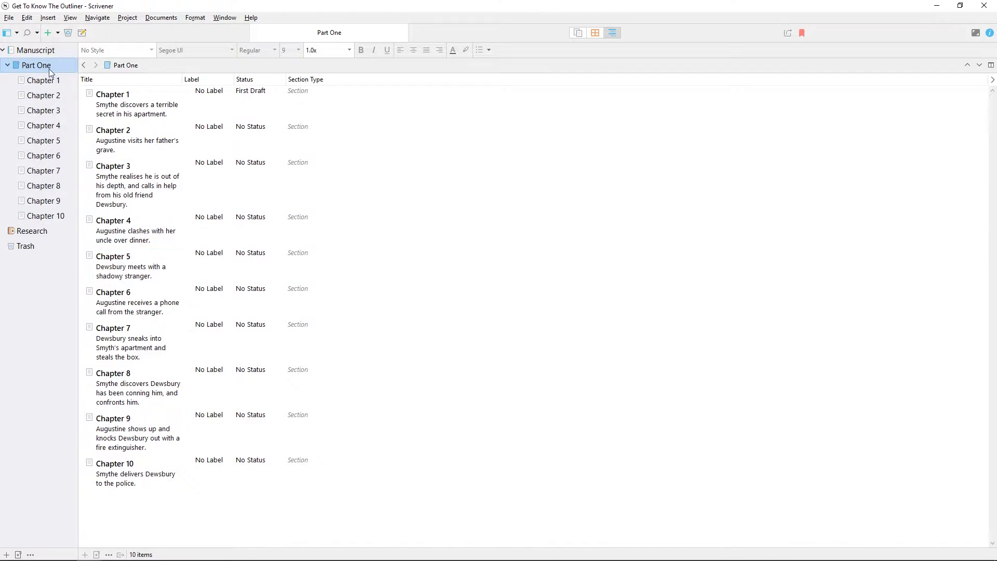
click(39, 50)
click(81, 94)
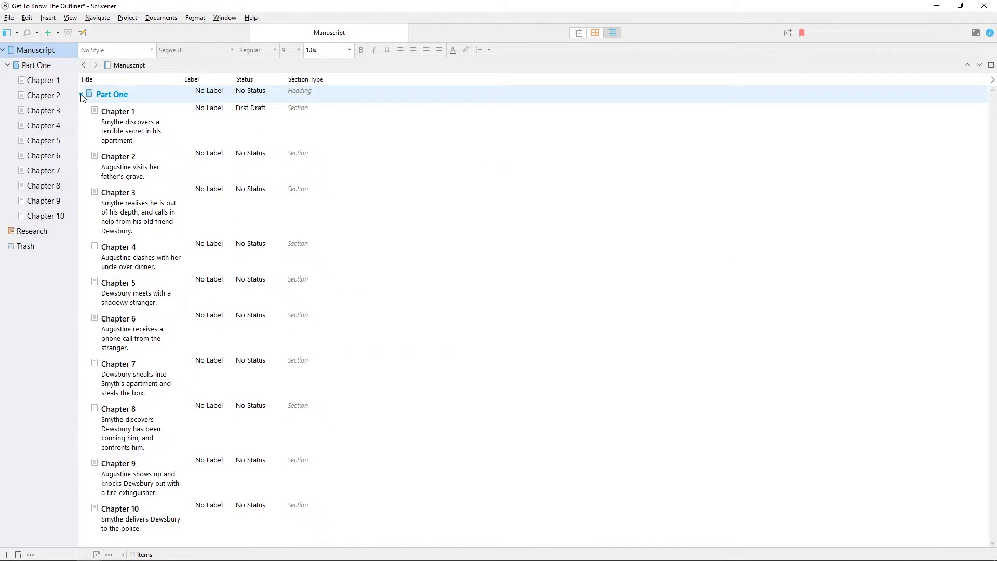
click(82, 94)
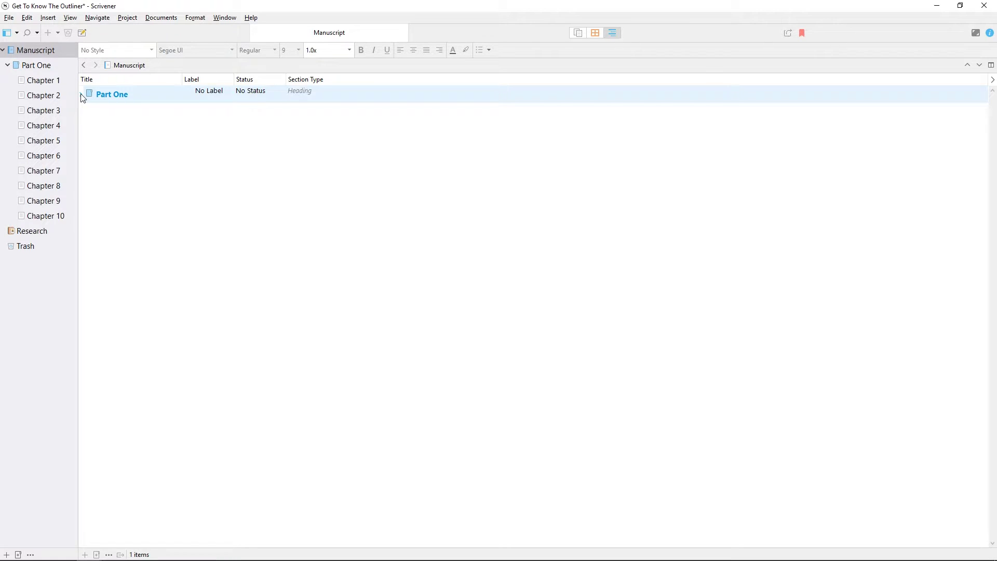
click(81, 94)
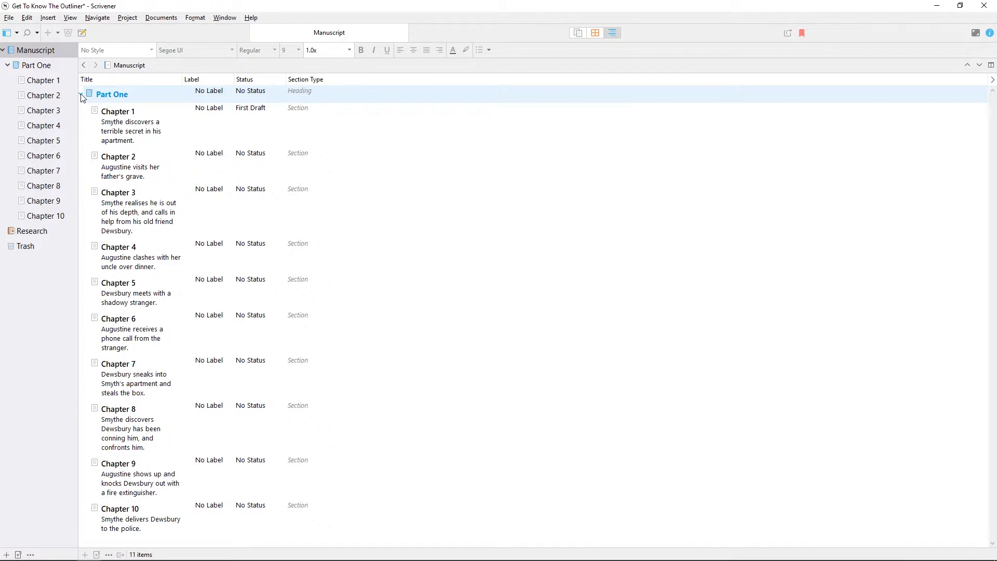
Create a final document titled 'Chapter 11' with synopsis 'A synopsis for this document.'
click(160, 171)
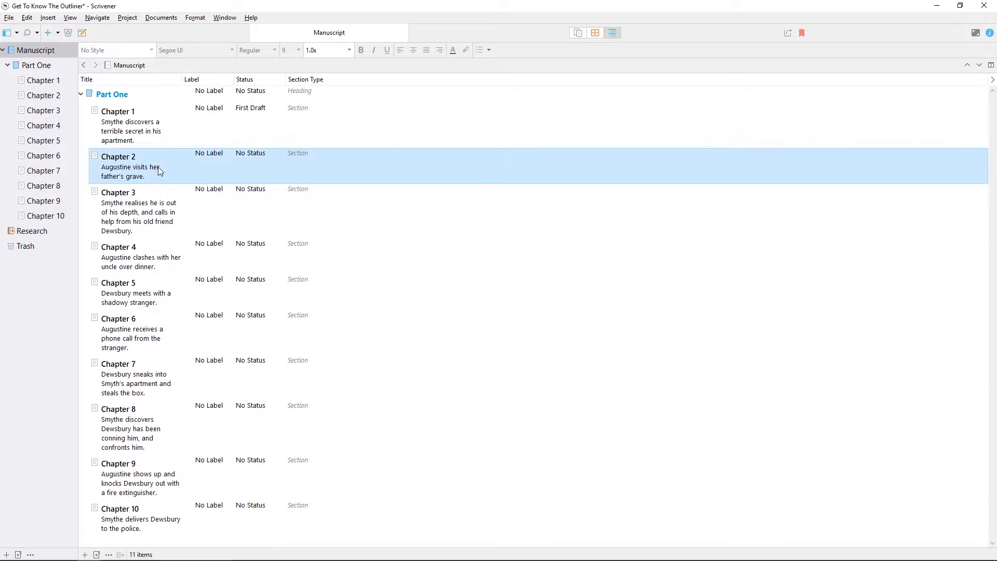
click(47, 34)
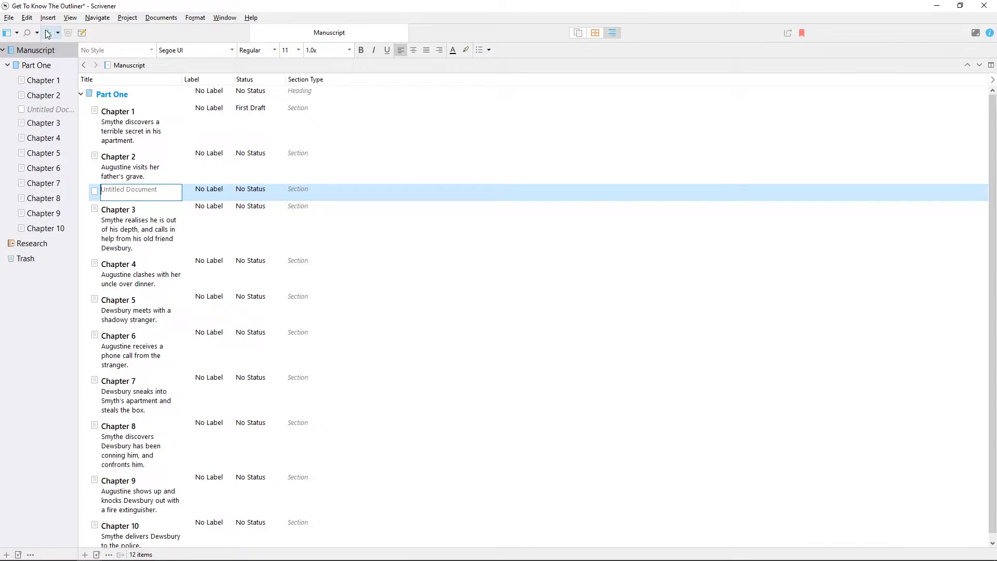
click(85, 555)
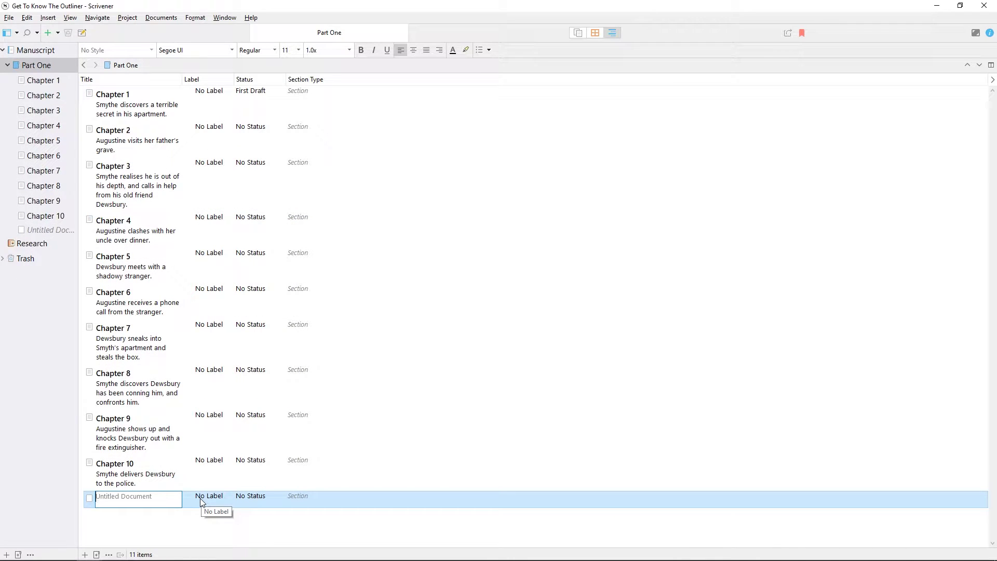
text(Chapter 11)
key(Tab)
text(A synopsis for this document.)
key(Return)
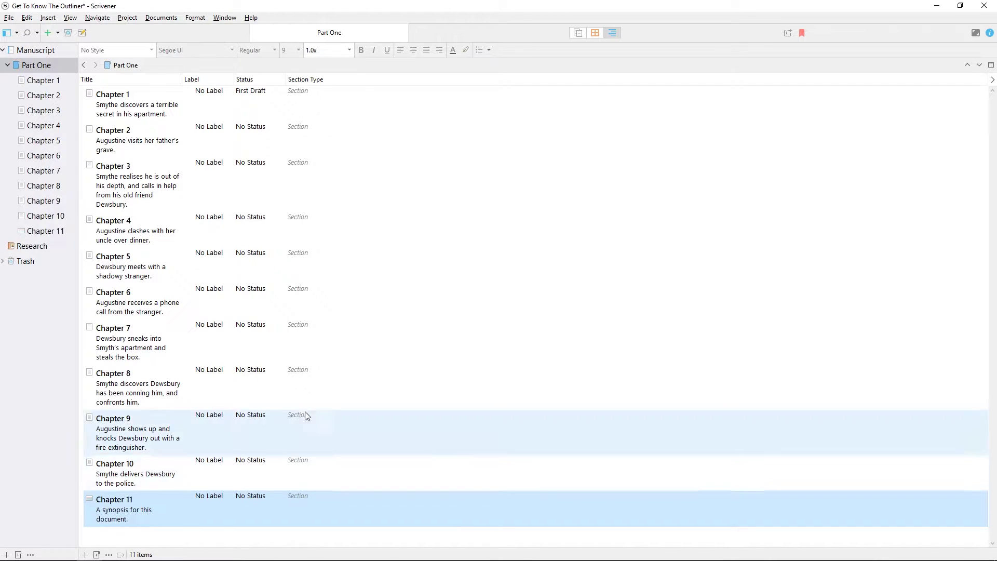
Insert a document titled 'Interlude' right after Chapter 3 and select it
click(364, 182)
click(48, 33)
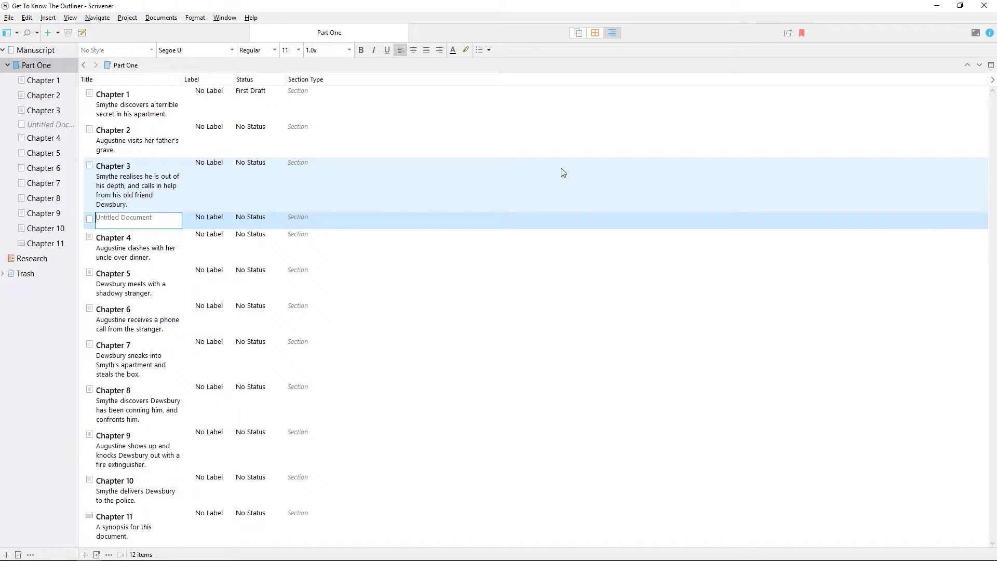
text(Interlude)
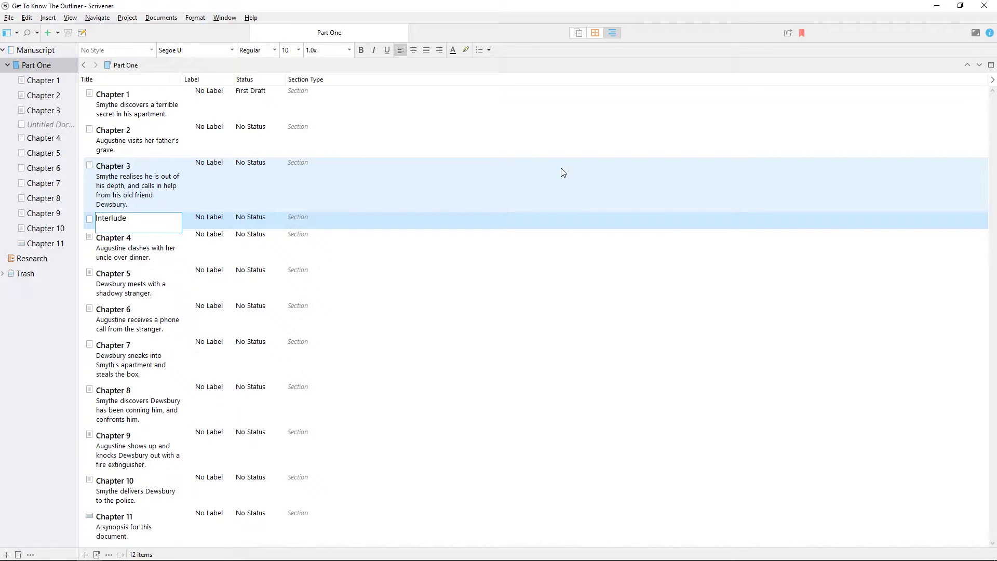
key(Return)
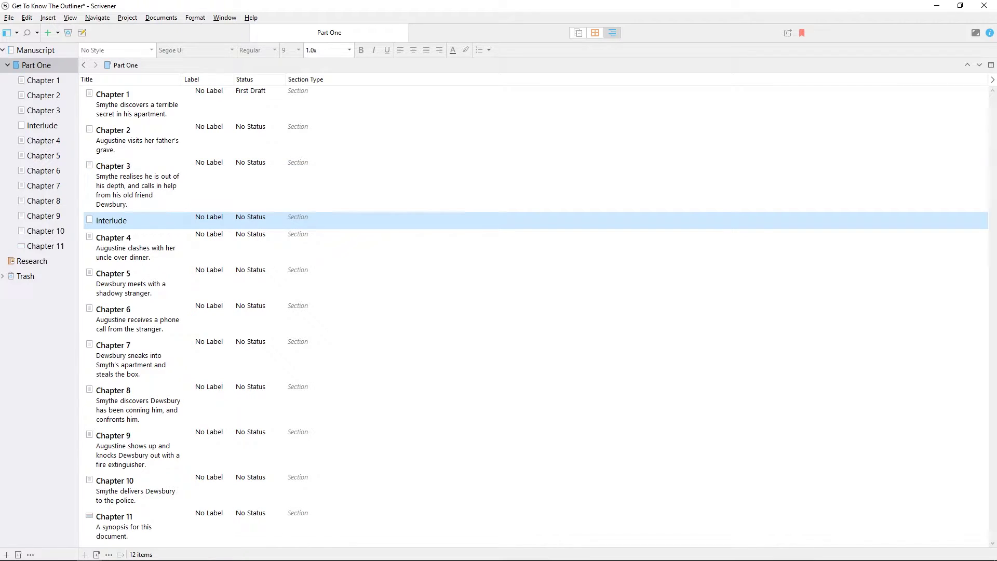
click(274, 227)
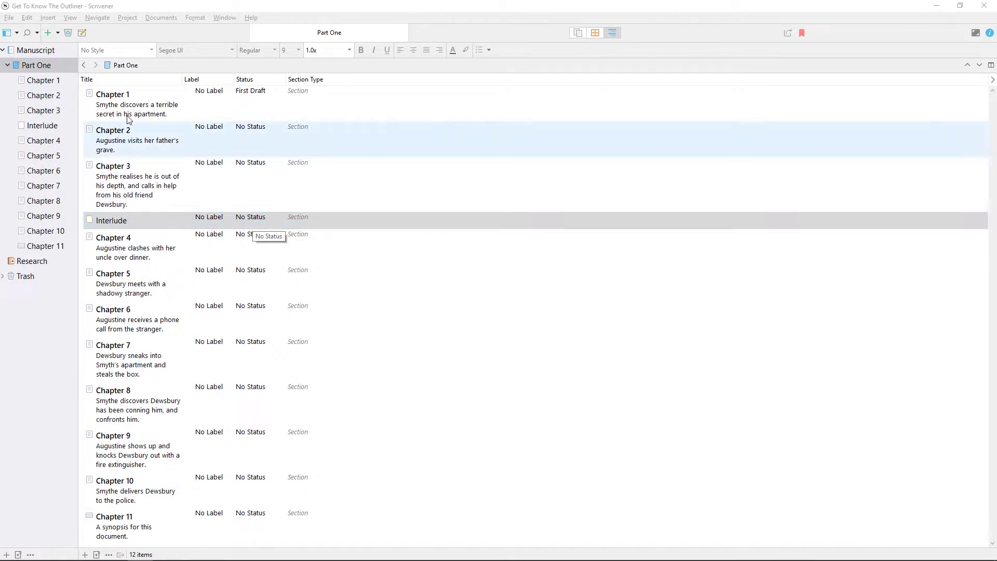
Add a document after Interlude titled 'Interlude 2' with synopsis 'A synopsis for this untitled document'
click(50, 32)
key(Tab)
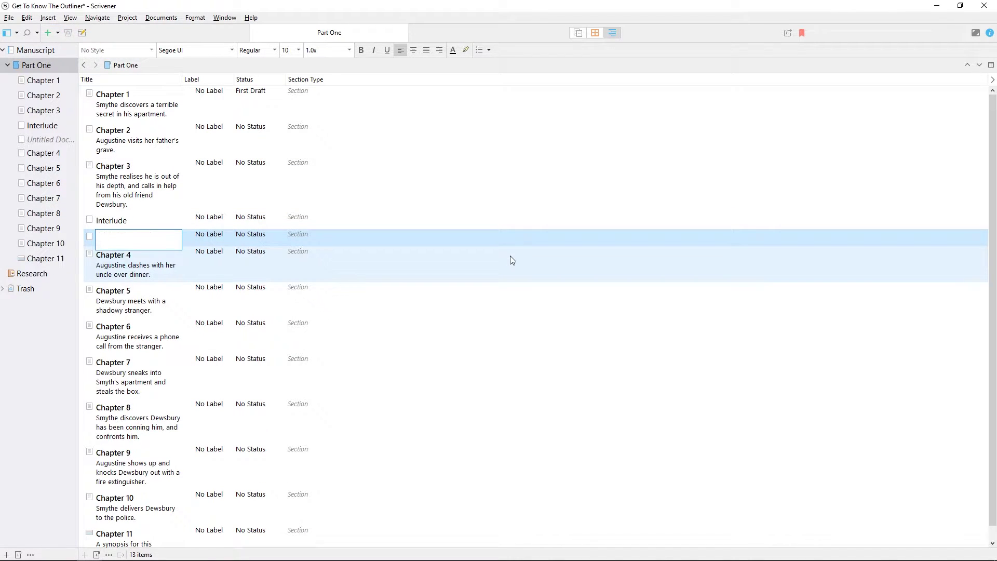
text(A synopsis for this untitled document)
key(Return)
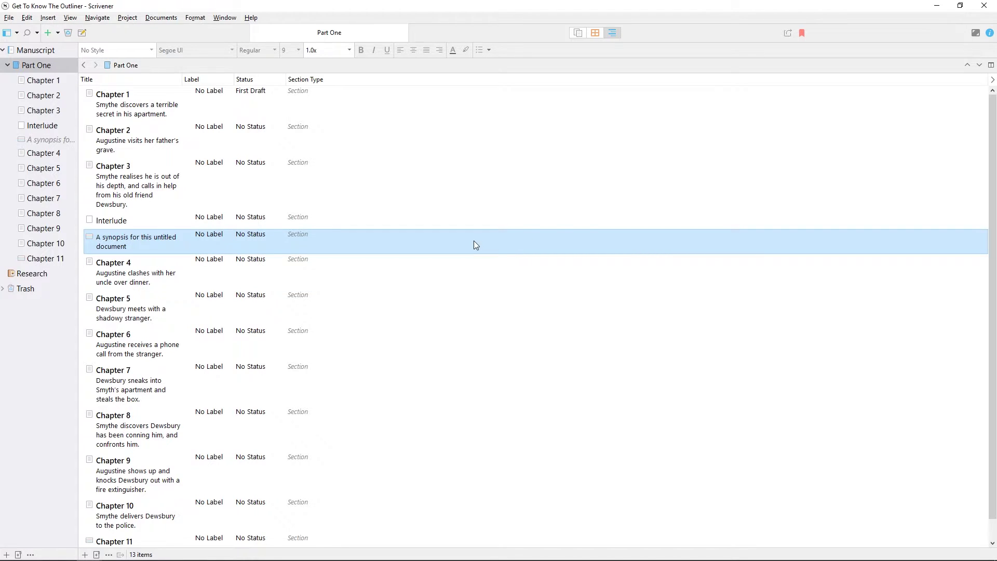
click(112, 237)
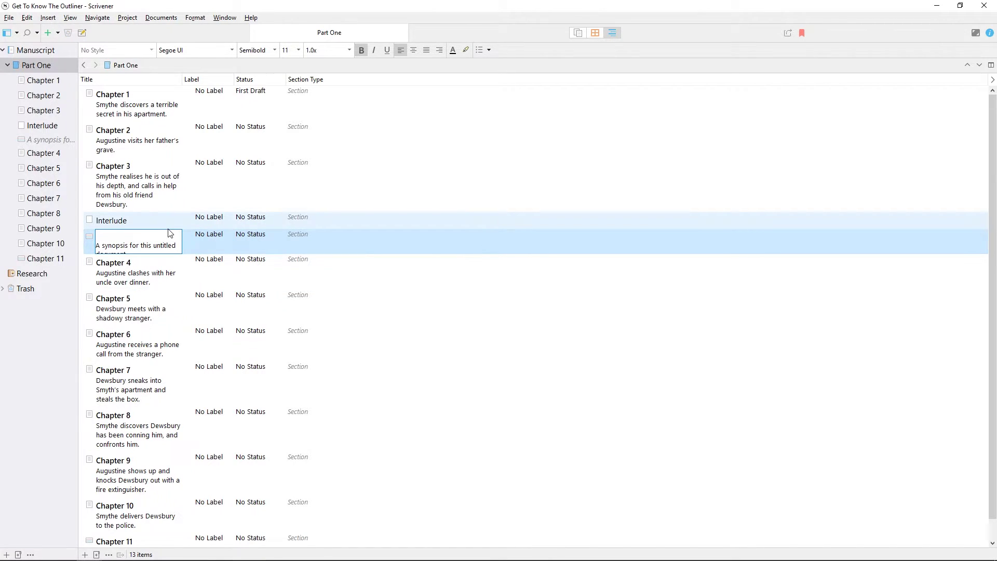
text(Interlude 2)
key(Return)
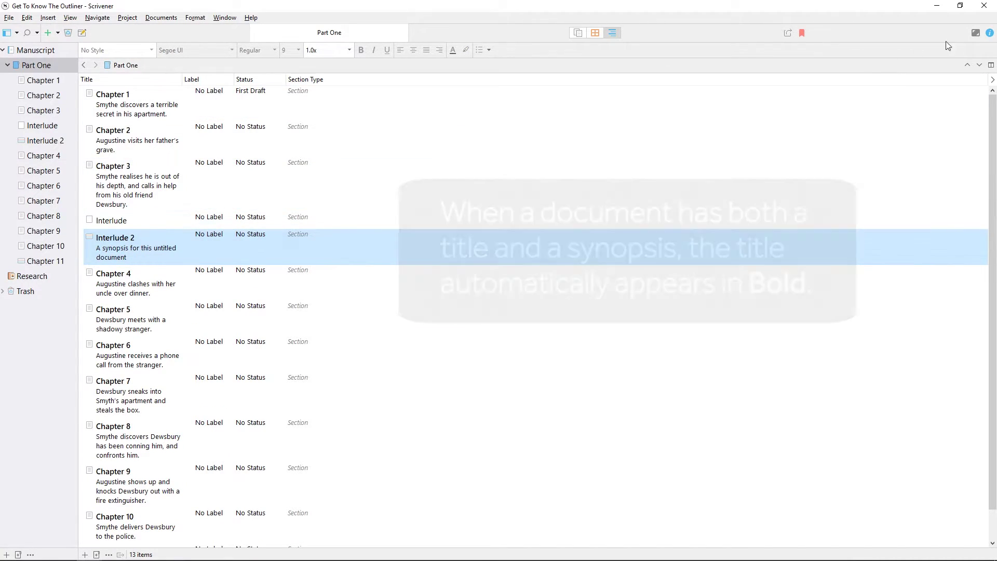
Show the Inspector panel, then view Part One as corkboard and back as outliner
click(990, 34)
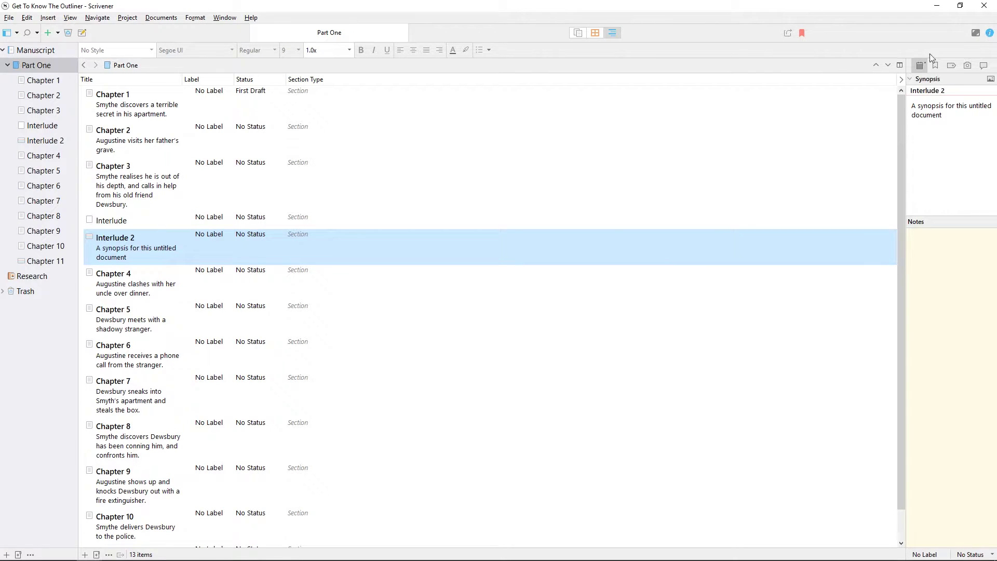
click(594, 33)
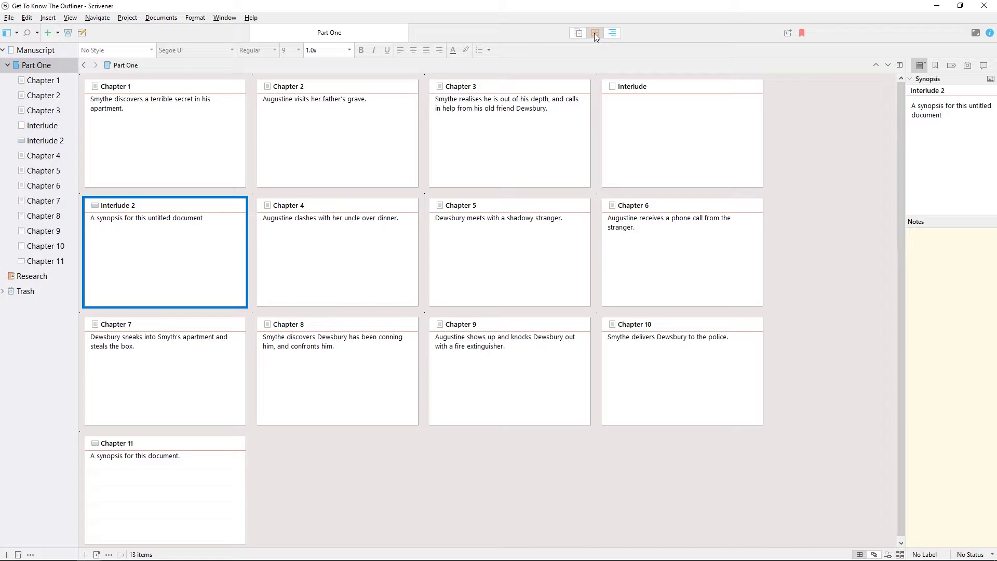
click(611, 34)
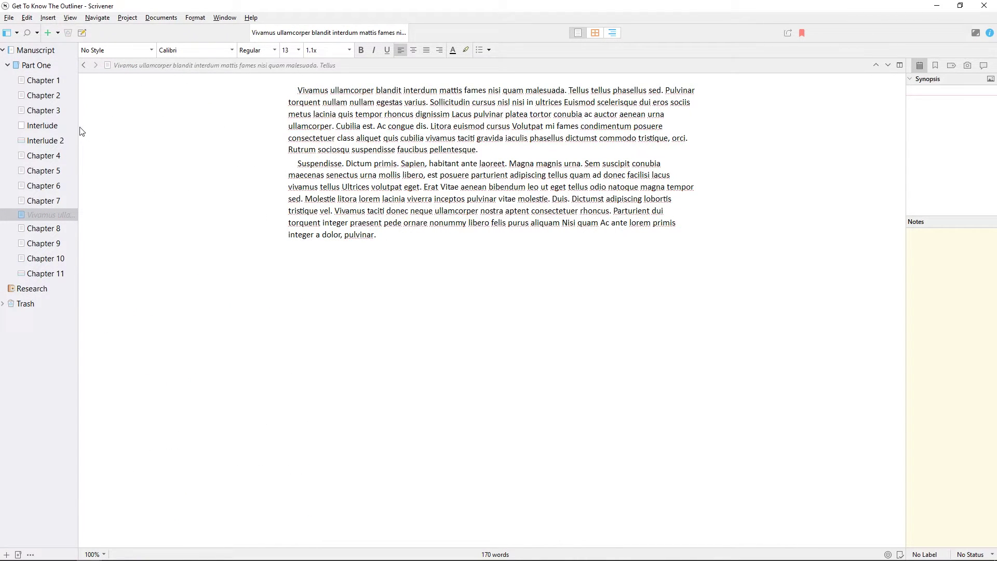
Widen the binder and reopen Part One in the outliner, selecting the Vivamus document
drag(78, 128, 131, 128)
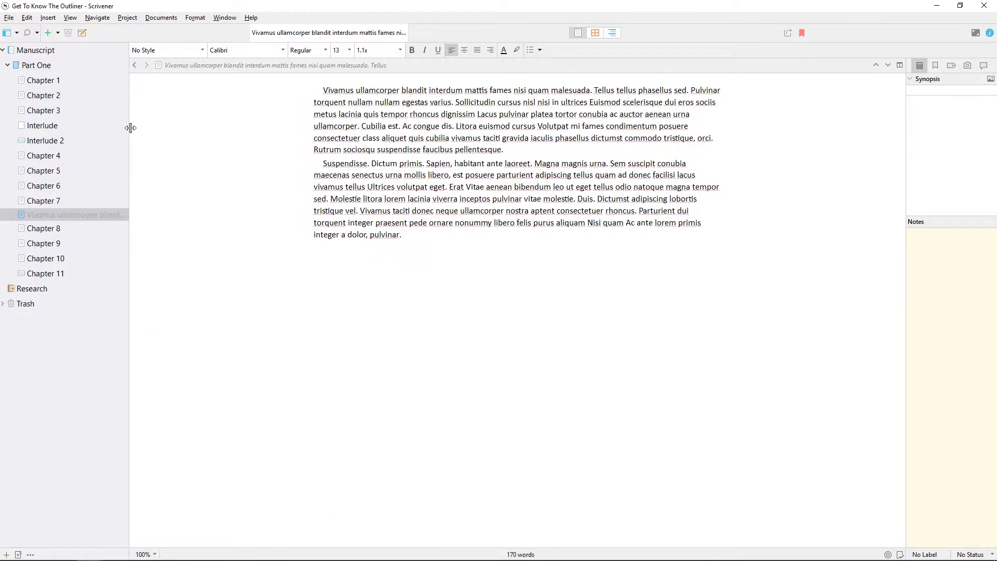
click(609, 33)
click(215, 360)
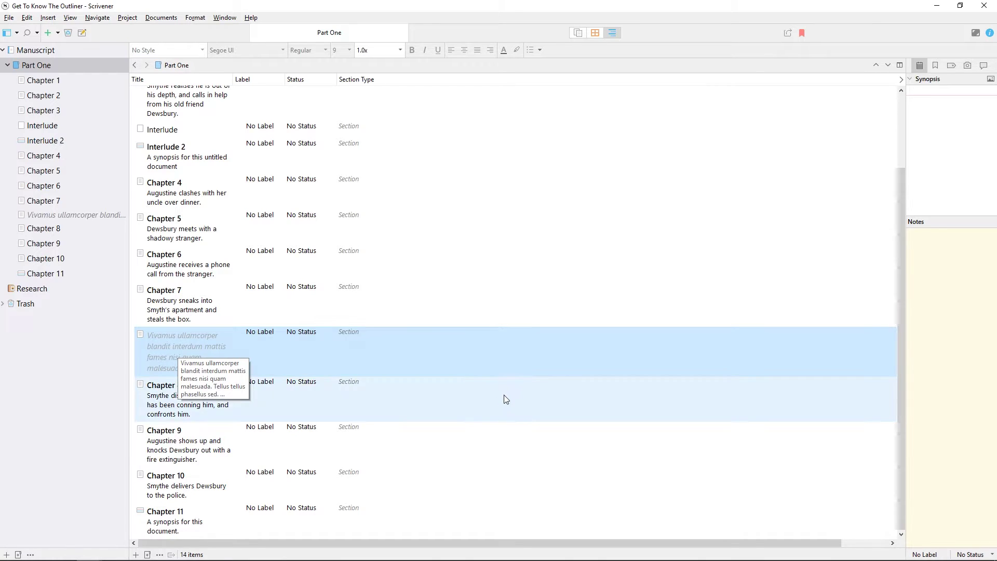
scroll(504, 389, up, 3)
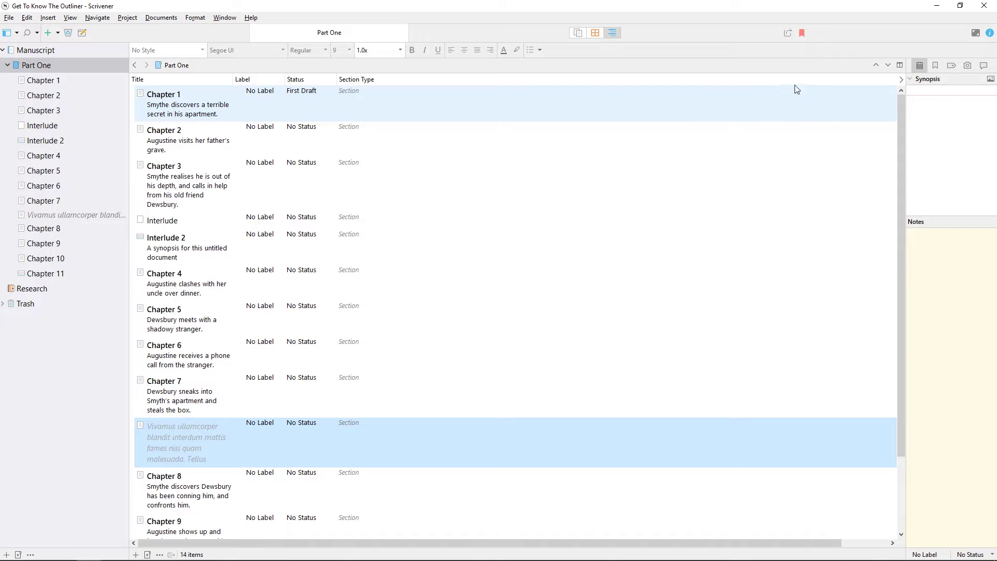
Try the Words column, then show the Target and Progress columns instead
click(900, 82)
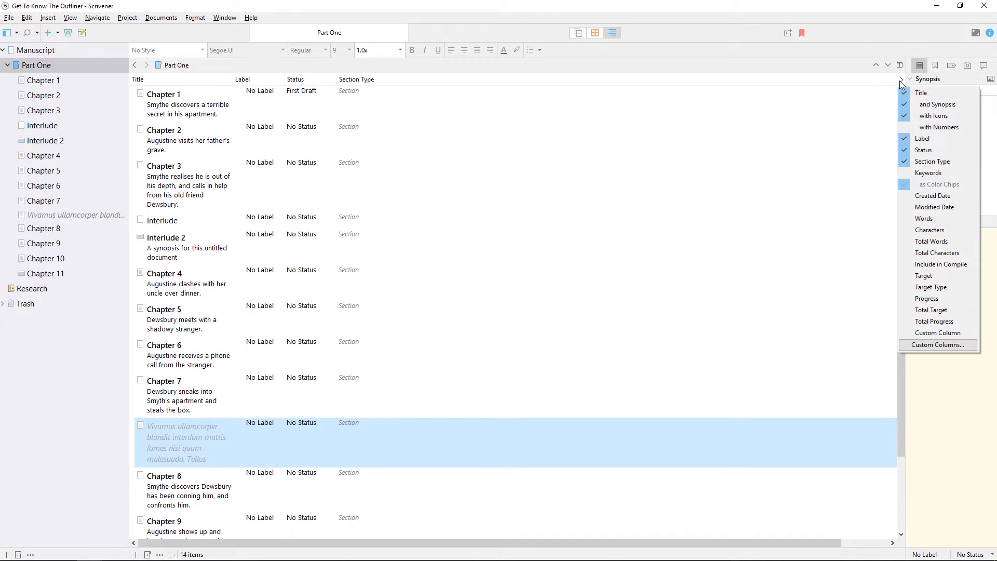
click(939, 219)
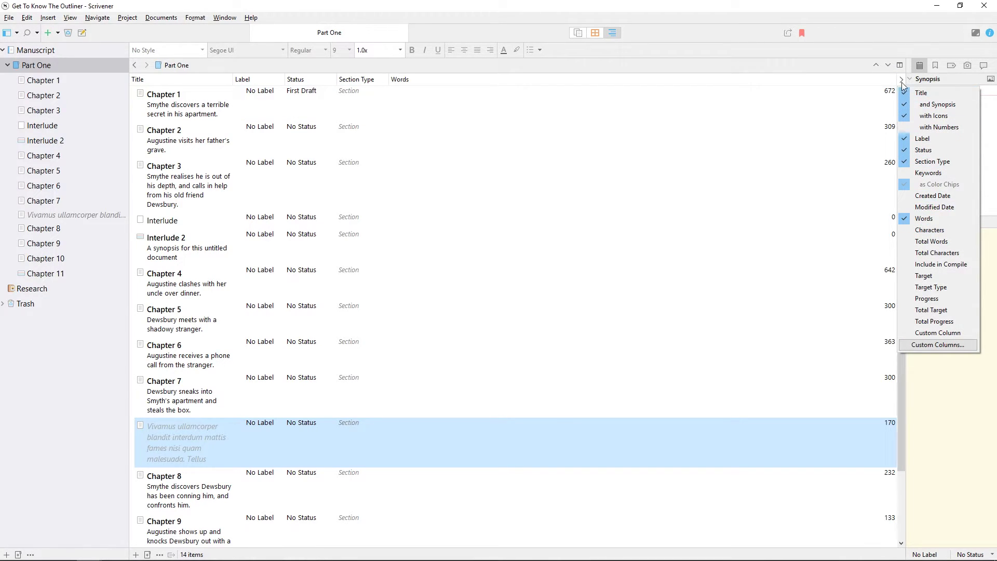
click(924, 219)
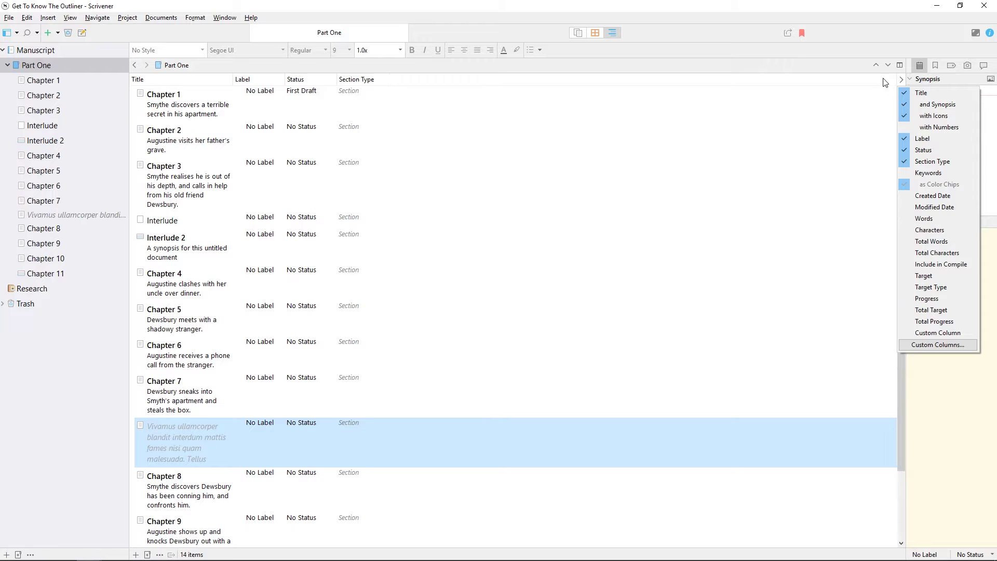
click(924, 276)
click(345, 112)
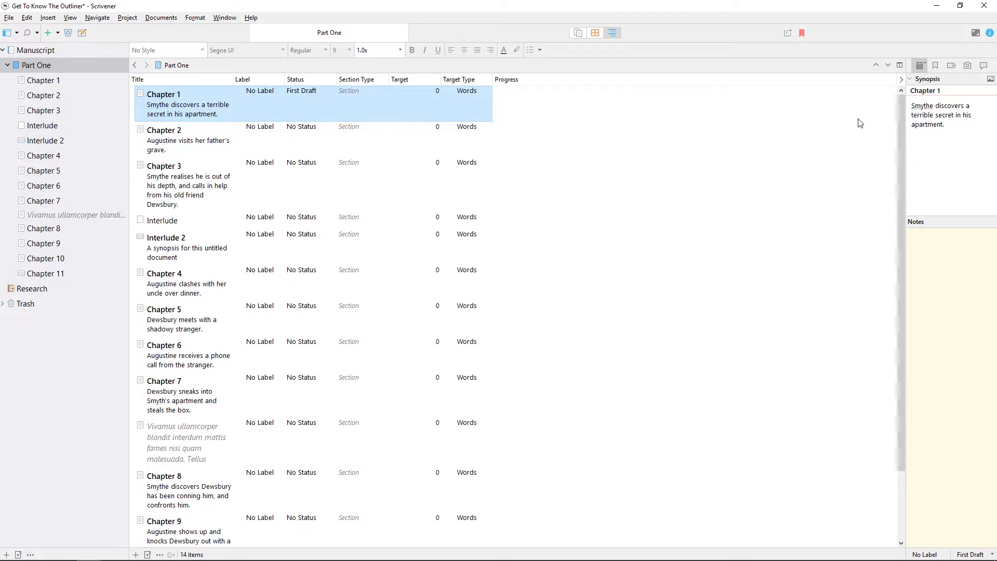
Keep Words, remove Target, Target Type and Progress, and move Words after Status
click(899, 82)
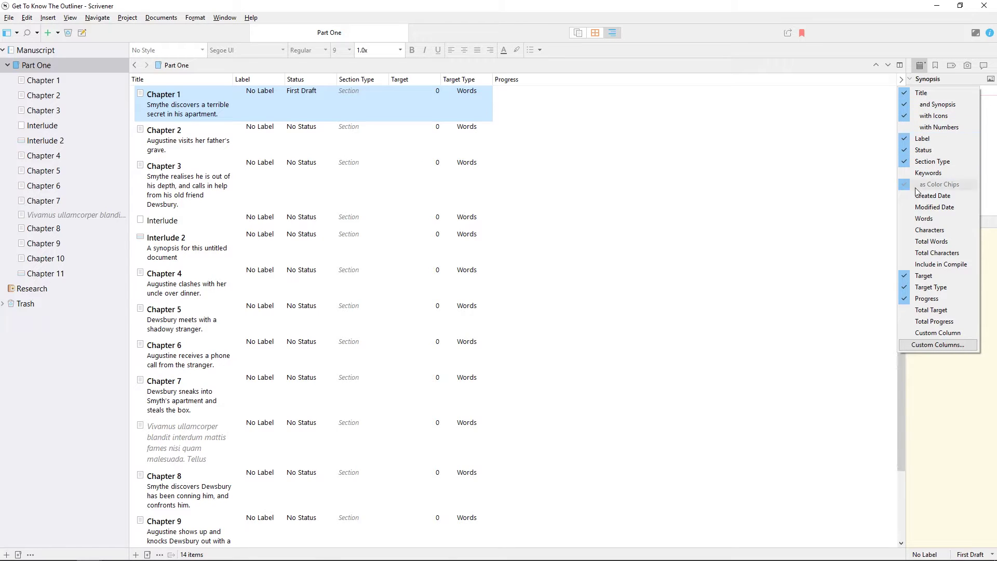
click(931, 281)
click(941, 217)
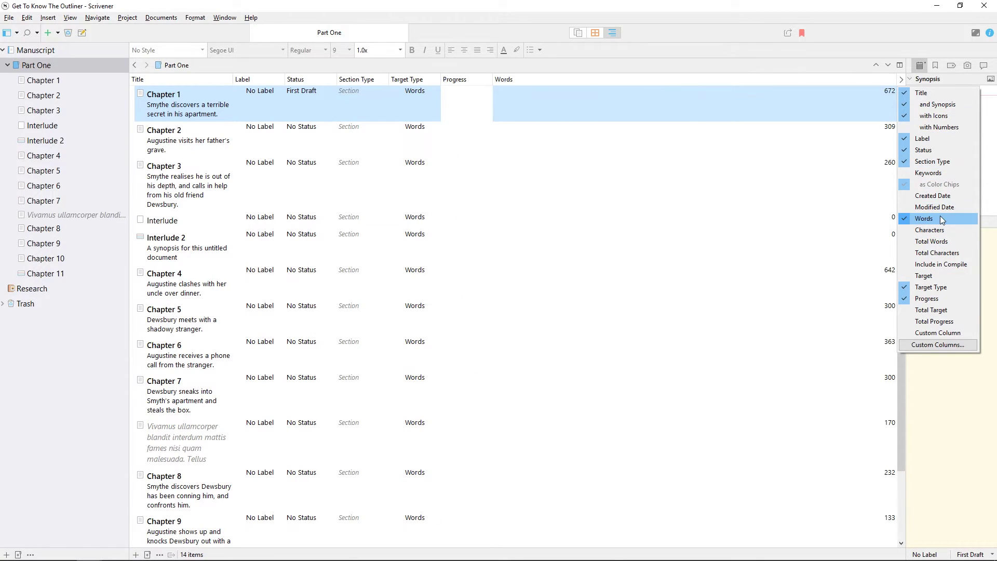
click(931, 287)
click(930, 299)
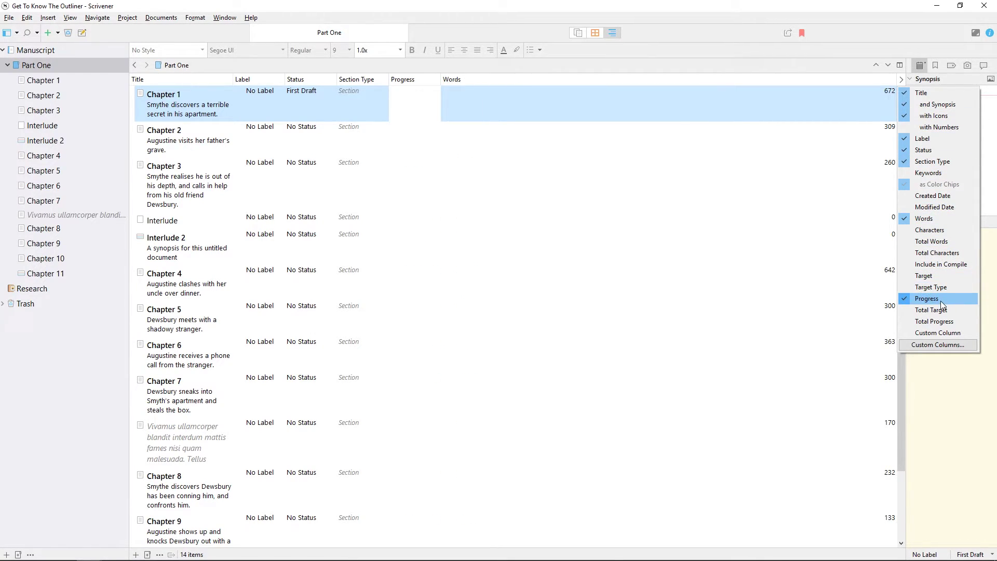
click(797, 82)
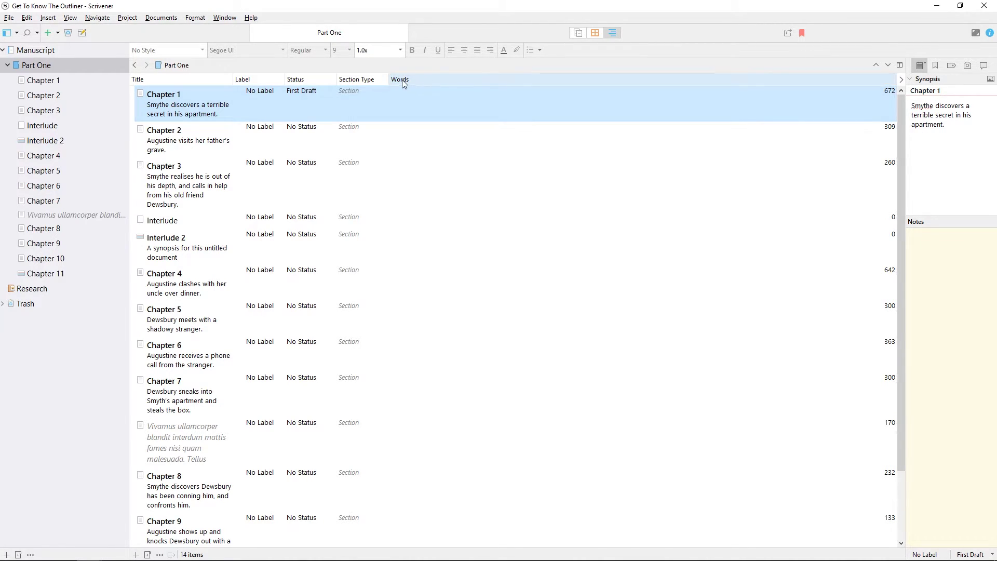
drag(402, 79, 334, 79)
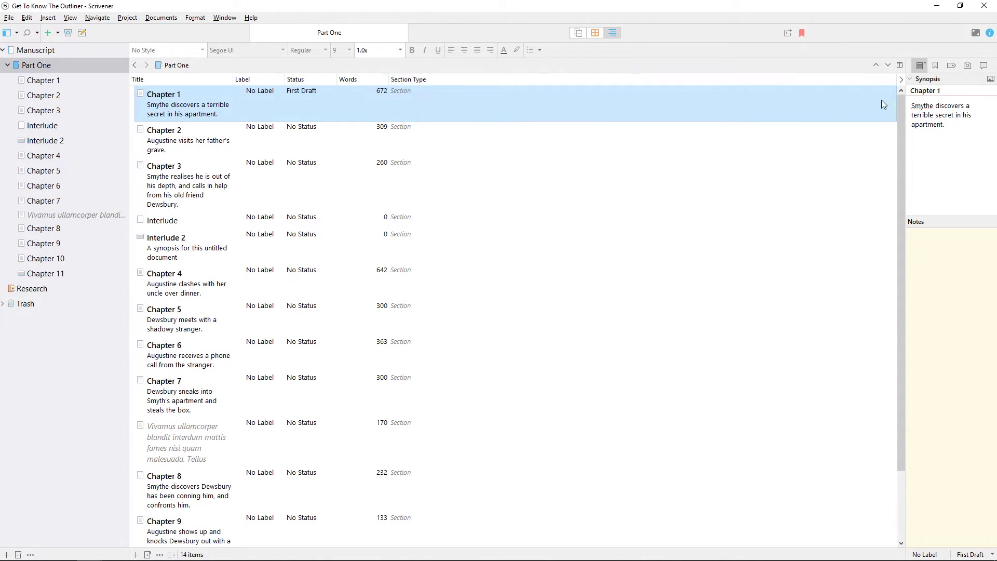
Open the project's Custom Metadata settings and select the existing Custom Column field
click(901, 80)
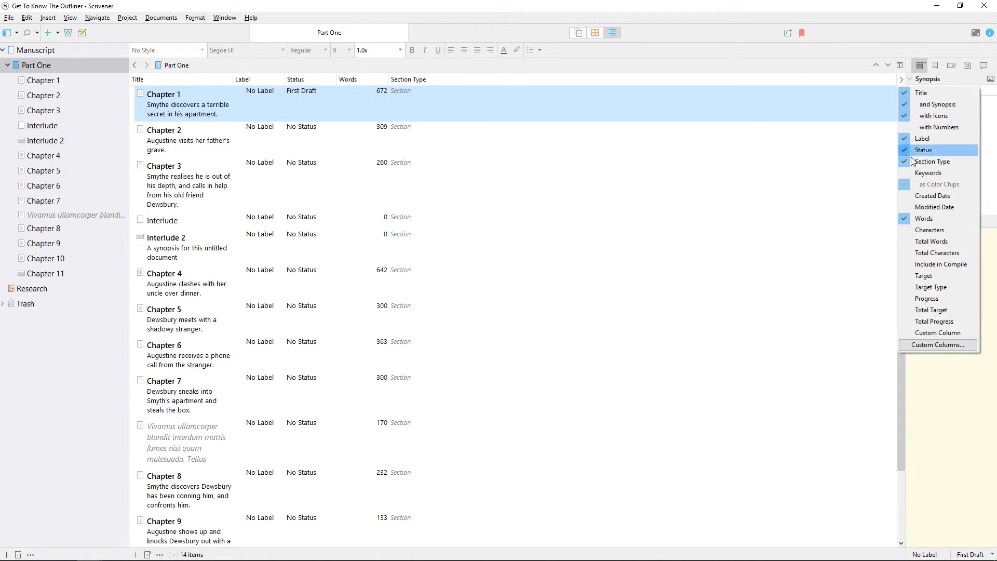
click(942, 347)
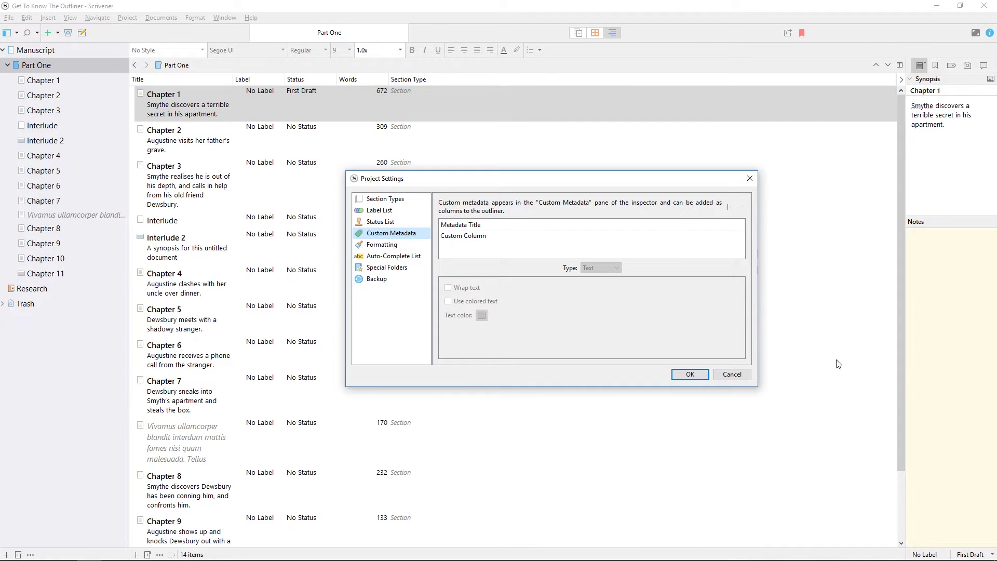
click(504, 237)
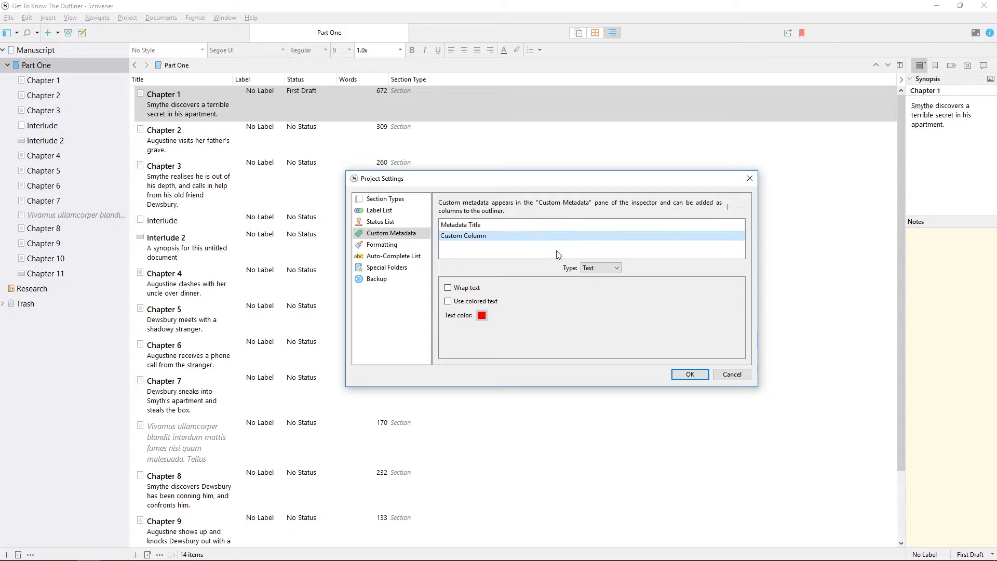
Add a Text metadata field named 'Something else' and apply the settings
click(728, 208)
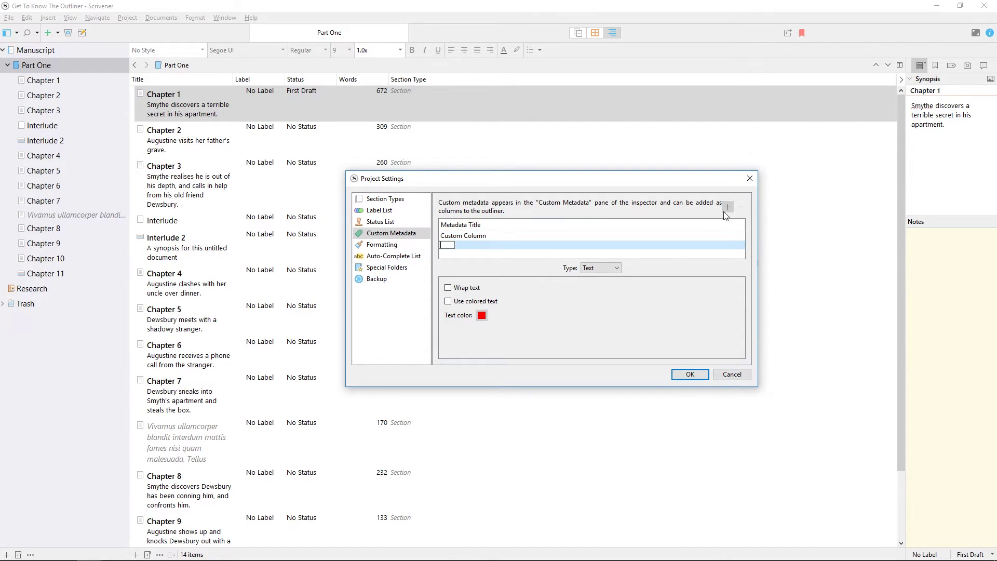
text(Something else!)
key(Return)
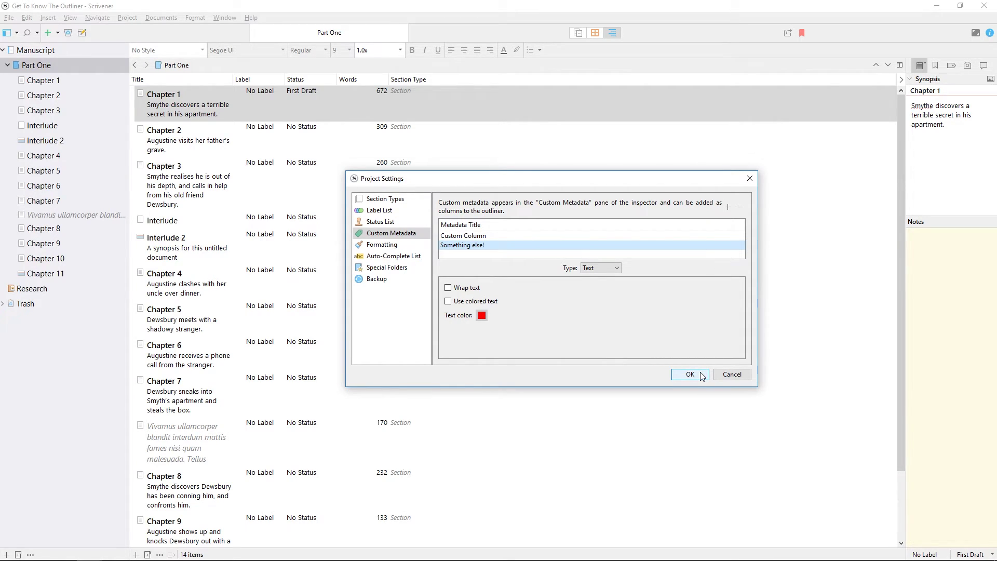
click(616, 267)
click(589, 275)
click(682, 375)
Nest Interlude in Chapter 3, put Interlude 2 after Chapter 6, move Words before Keywords and narrow Keywords
drag(167, 222, 173, 190)
drag(166, 229, 171, 358)
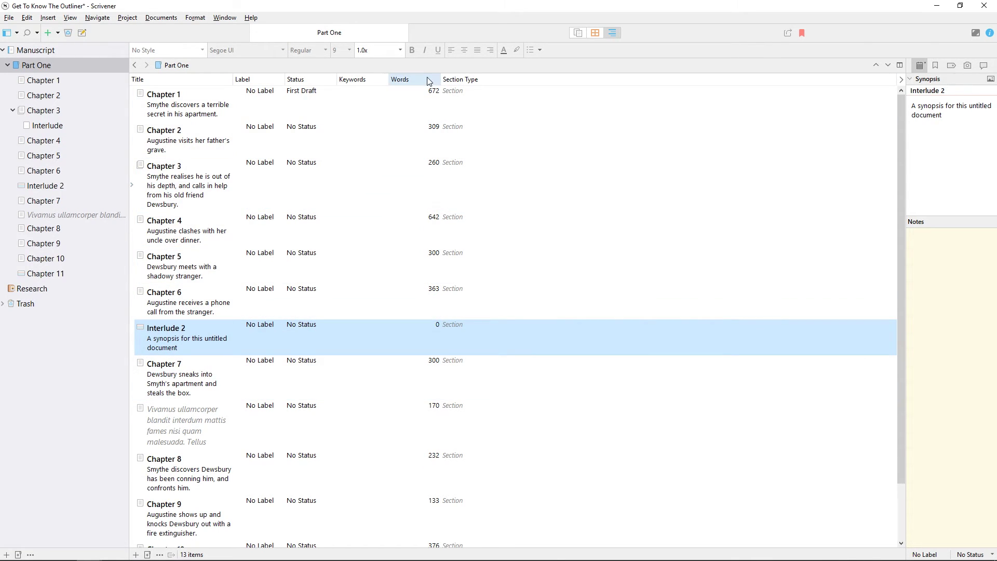
drag(421, 84, 336, 85)
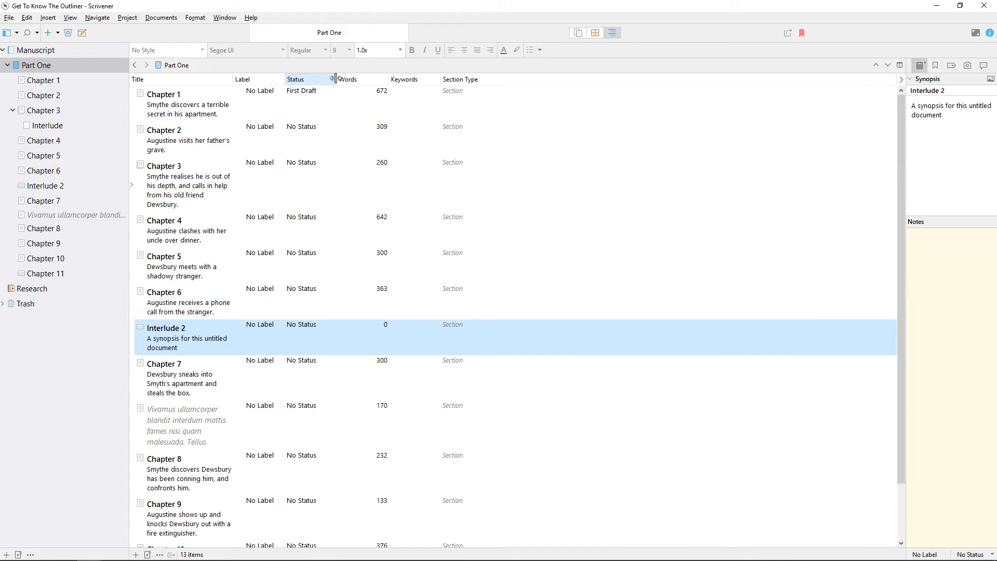
mouse_move(336, 77)
mouse_down()
mouse_move(367, 77)
mouse_move(334, 78)
mouse_up()
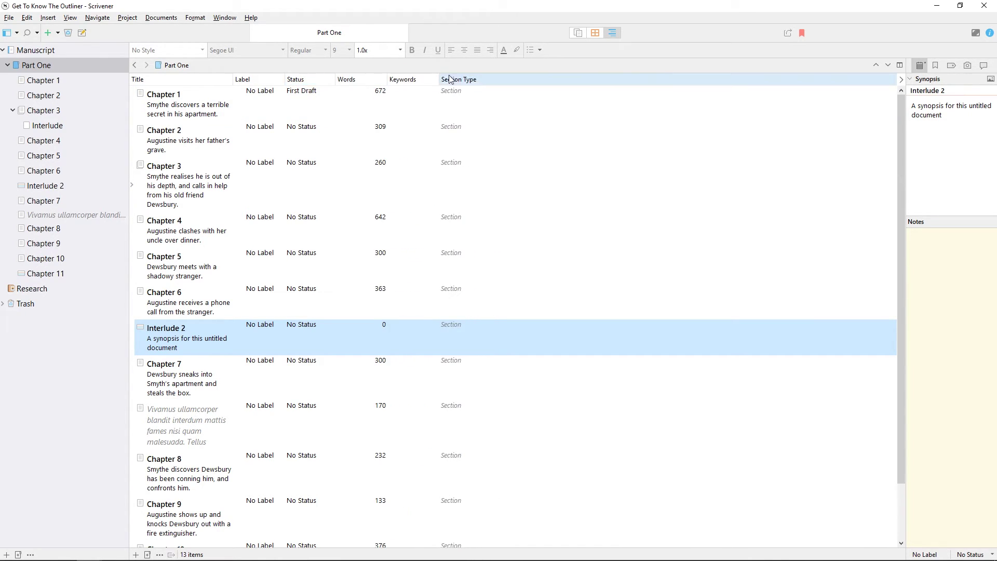
drag(439, 79, 414, 79)
Hide the Label, Status, Section Type, Words and Keywords columns, and move Vivamus below Chapter 11
click(901, 79)
click(923, 138)
click(924, 150)
click(923, 161)
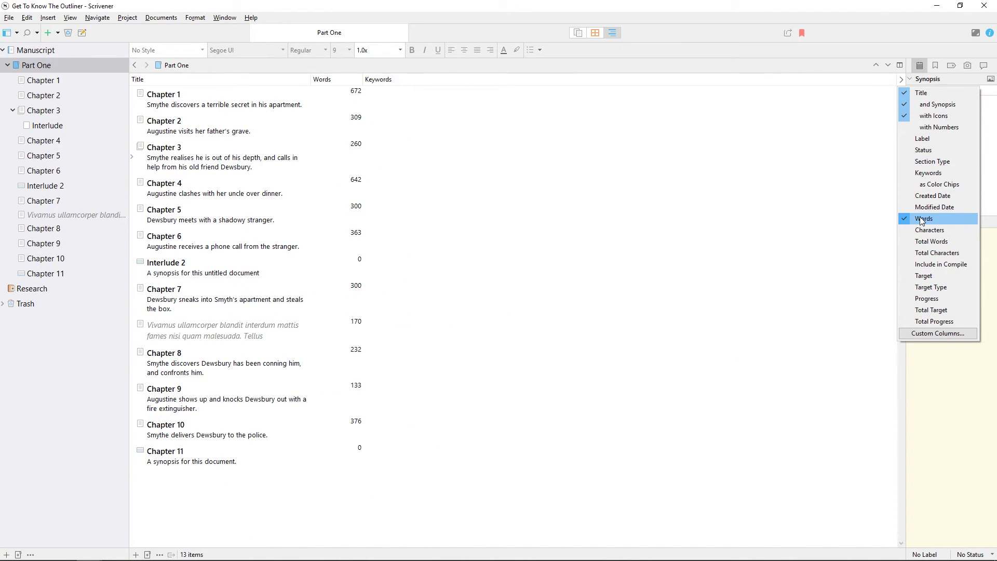
click(923, 220)
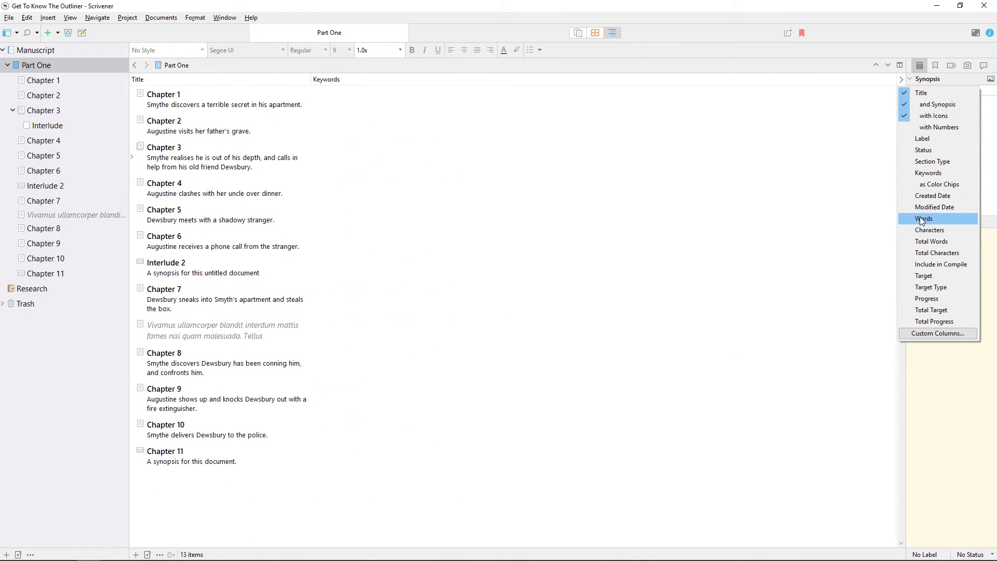
click(928, 174)
click(928, 176)
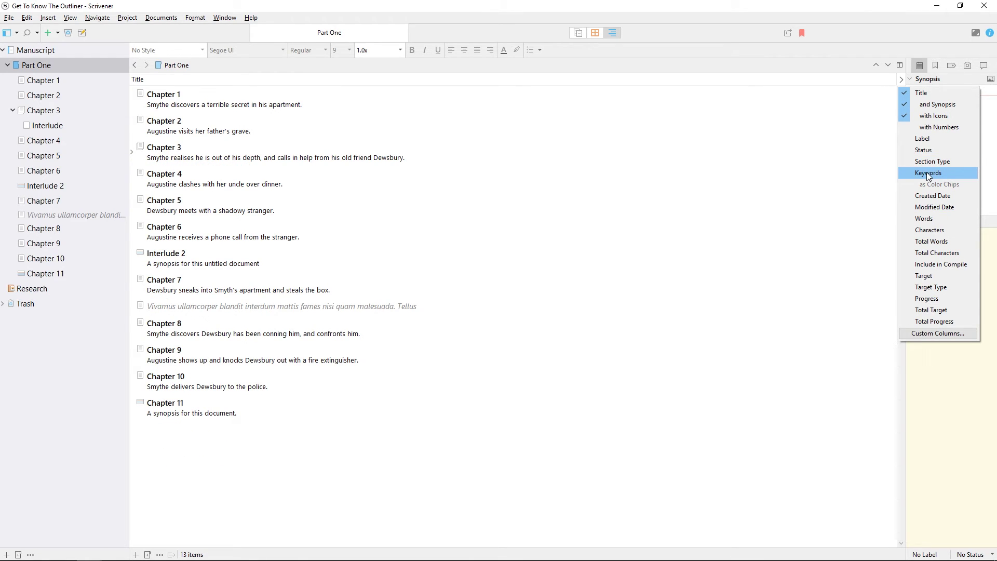
click(329, 494)
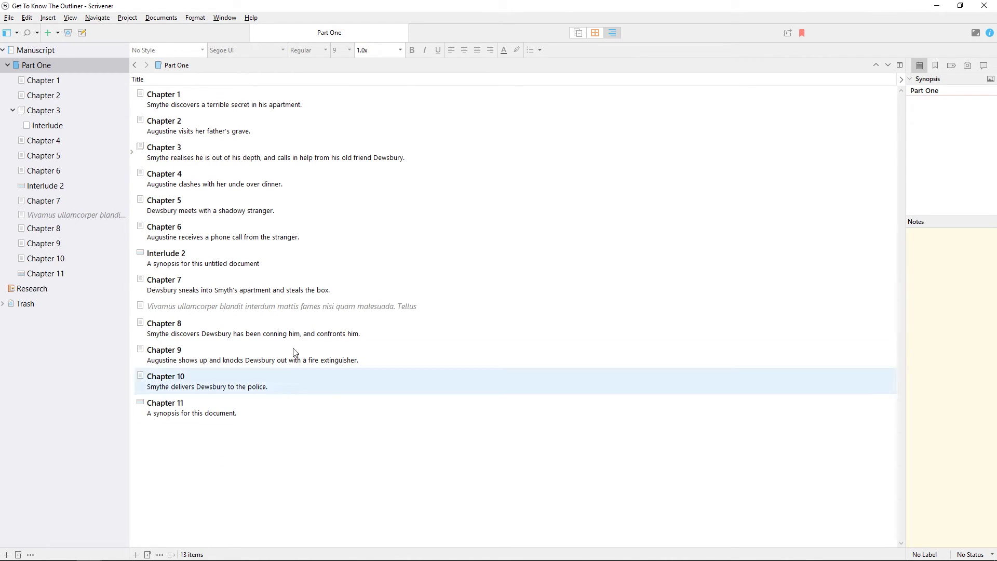
drag(291, 305, 299, 435)
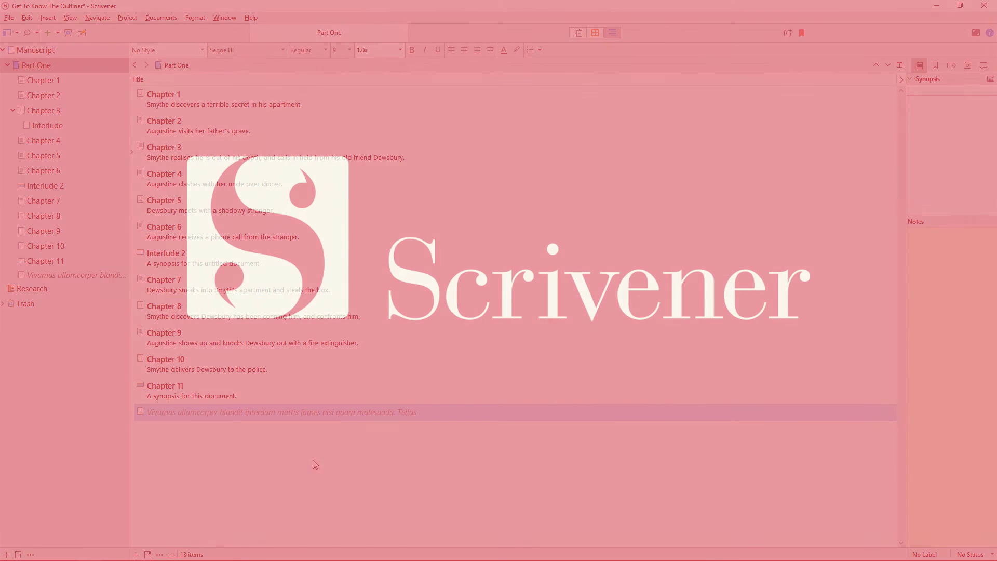